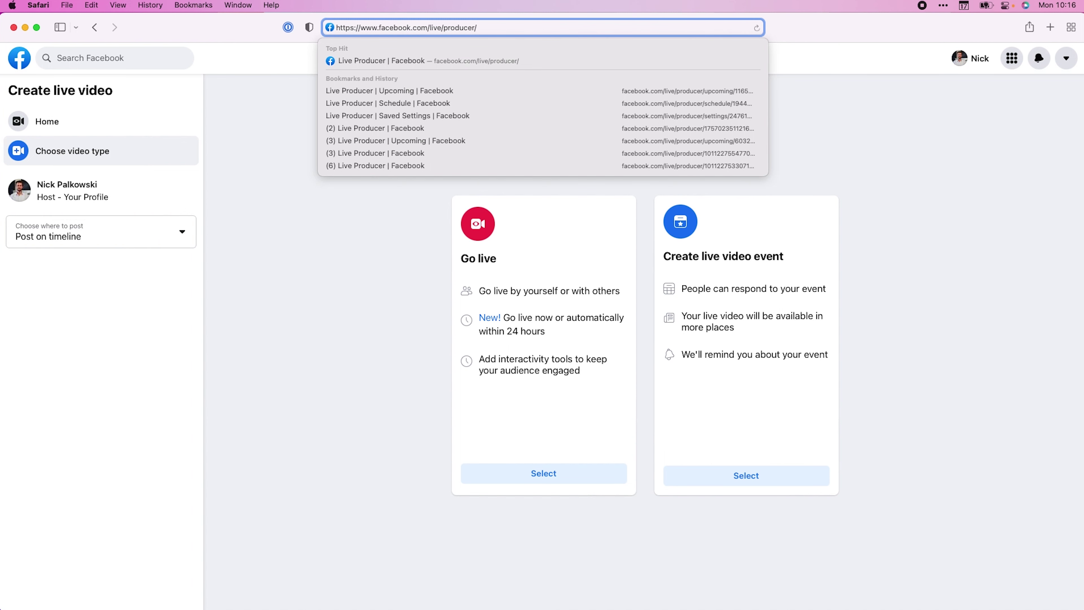
Load facebook.com/live/producer in Safari to open Live Producer
{"action": "key", "text": "Return"}
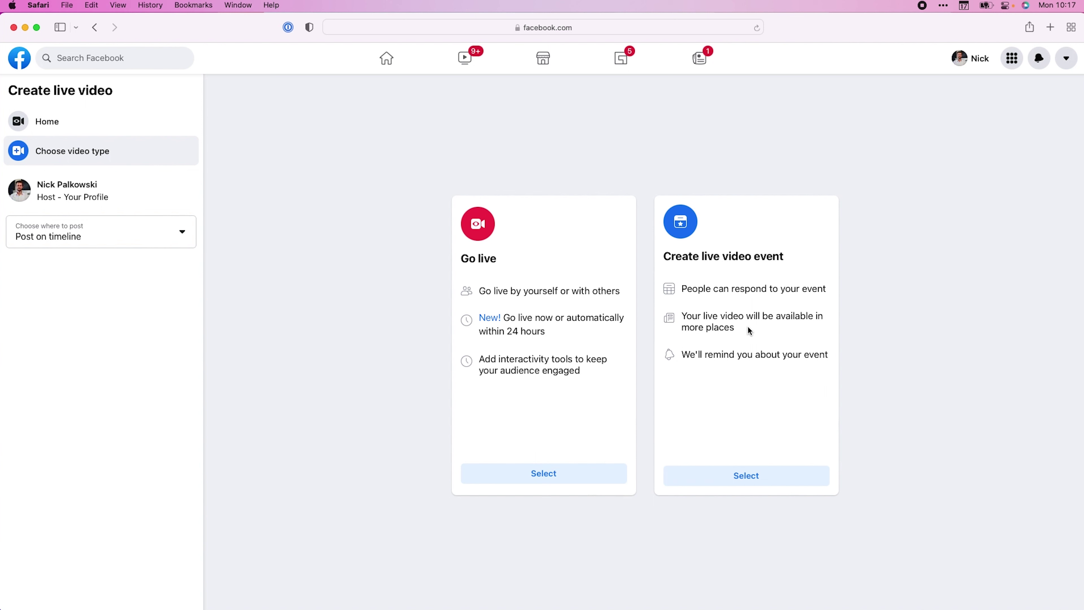
Set up a scheduled live video for Jan 24, 2022 at 10:15 AM
{"action": "left_click", "coordinate": [742, 483]}
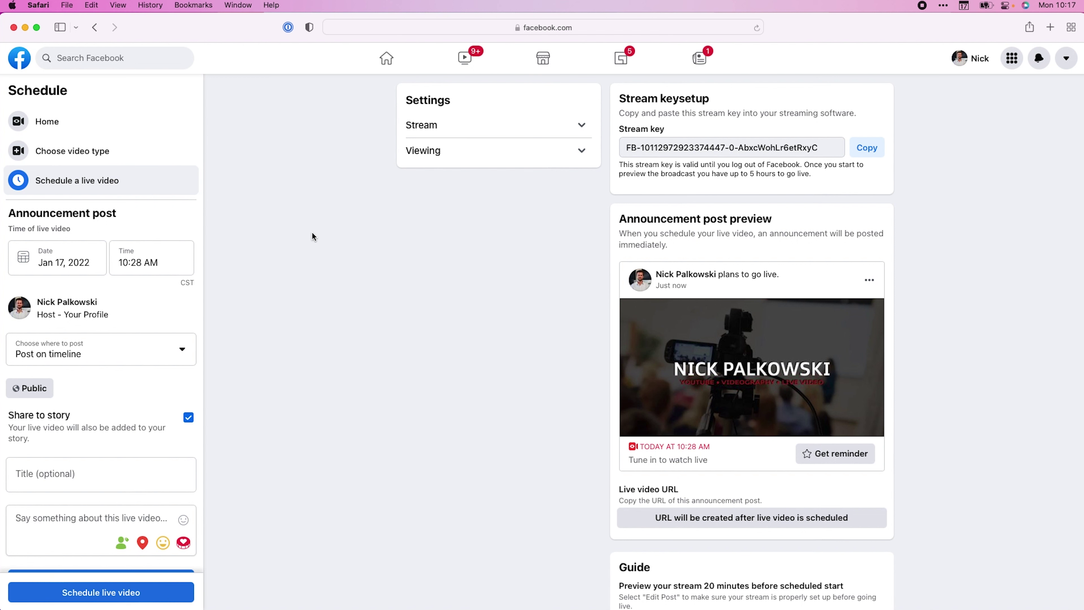
{"action": "left_click", "coordinate": [56, 261]}
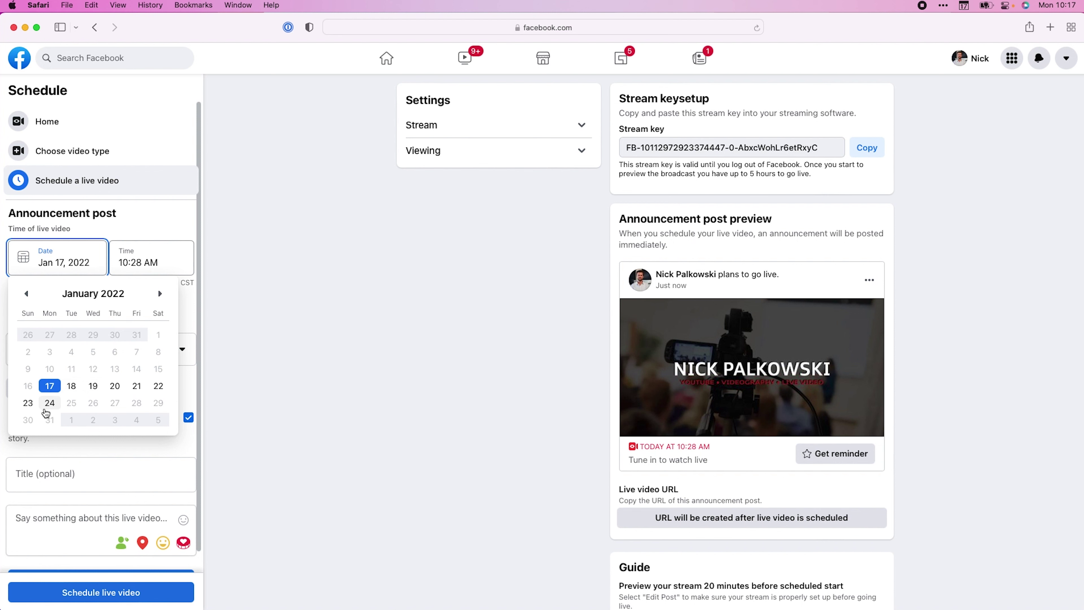
{"action": "left_click", "coordinate": [49, 403]}
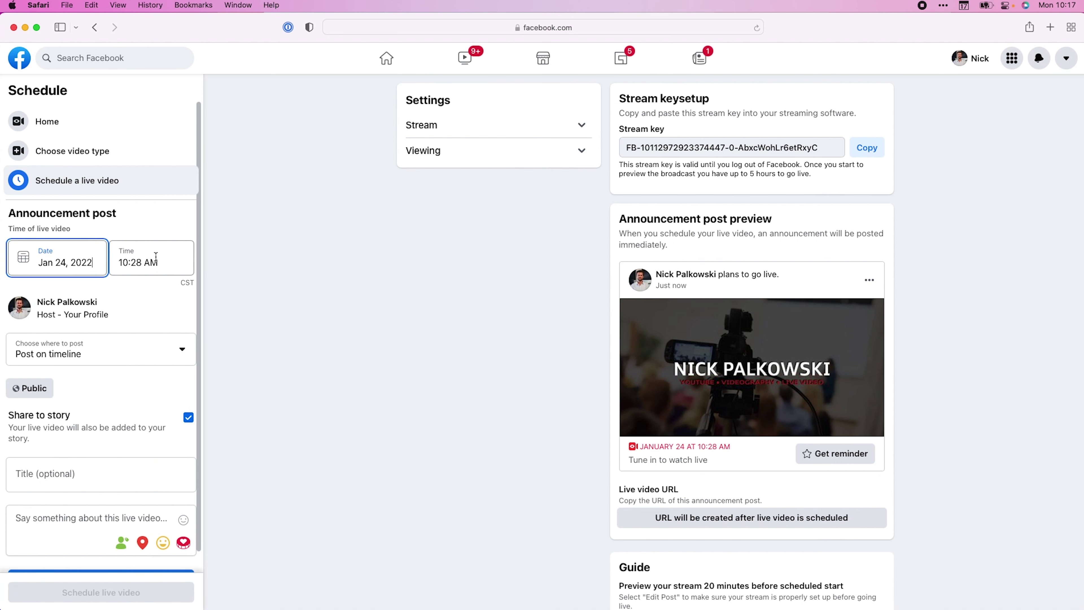
{"action": "left_click", "coordinate": [139, 255]}
{"action": "scroll", "coordinate": [151, 314], "scroll_direction": "down", "scroll_amount": 4}
{"action": "scroll", "coordinate": [152, 316], "scroll_direction": "down", "scroll_amount": 20}
{"action": "scroll", "coordinate": [152, 314], "scroll_direction": "up", "scroll_amount": 8}
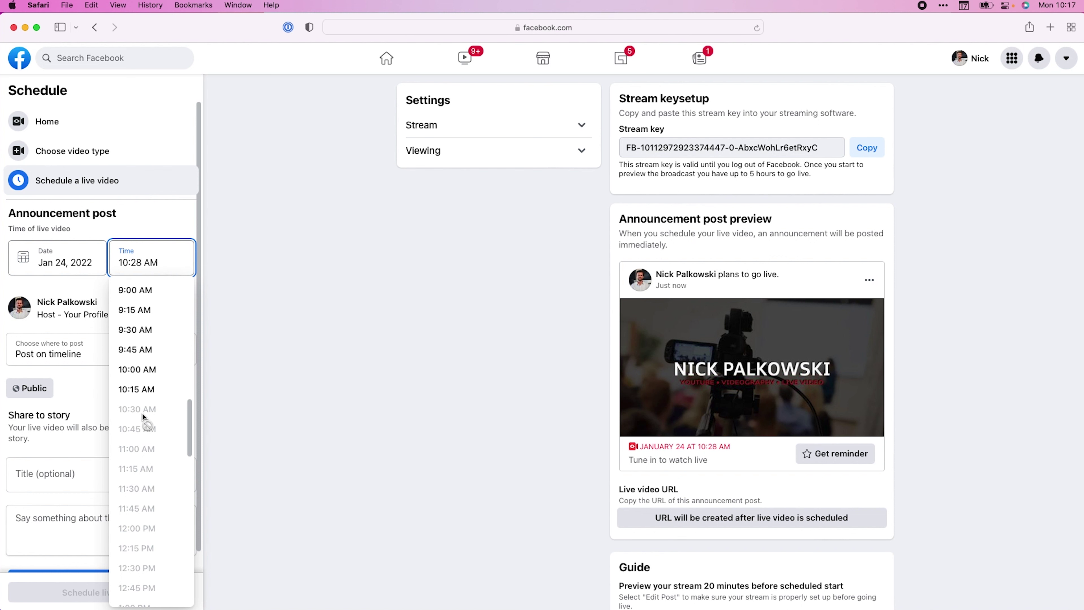
{"action": "left_click", "coordinate": [145, 391]}
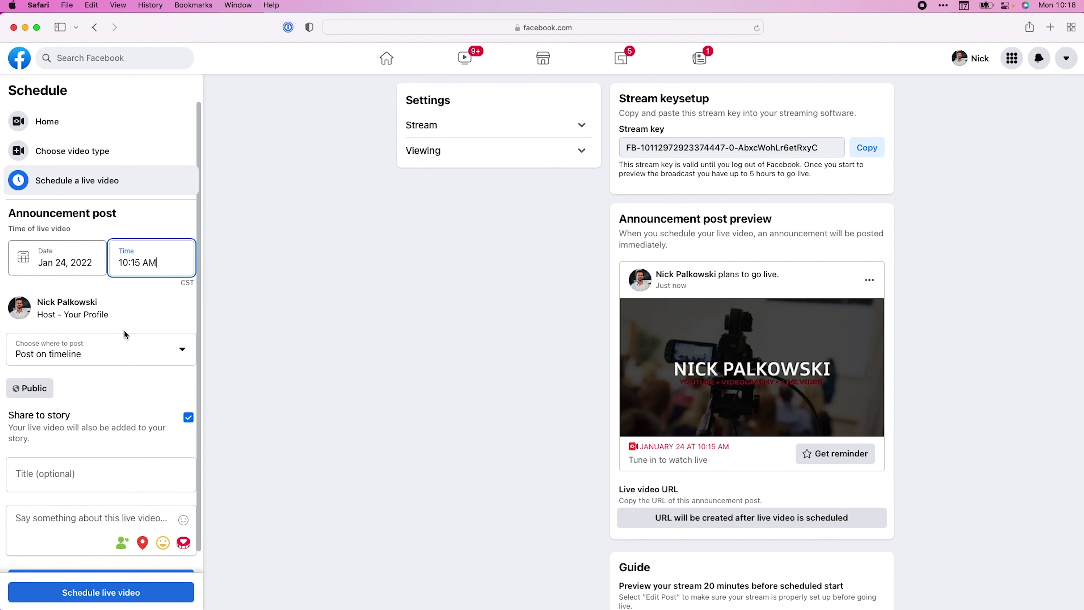
Keep posting on the timeline and change the audience from Public to Only me
{"action": "left_click", "coordinate": [88, 358]}
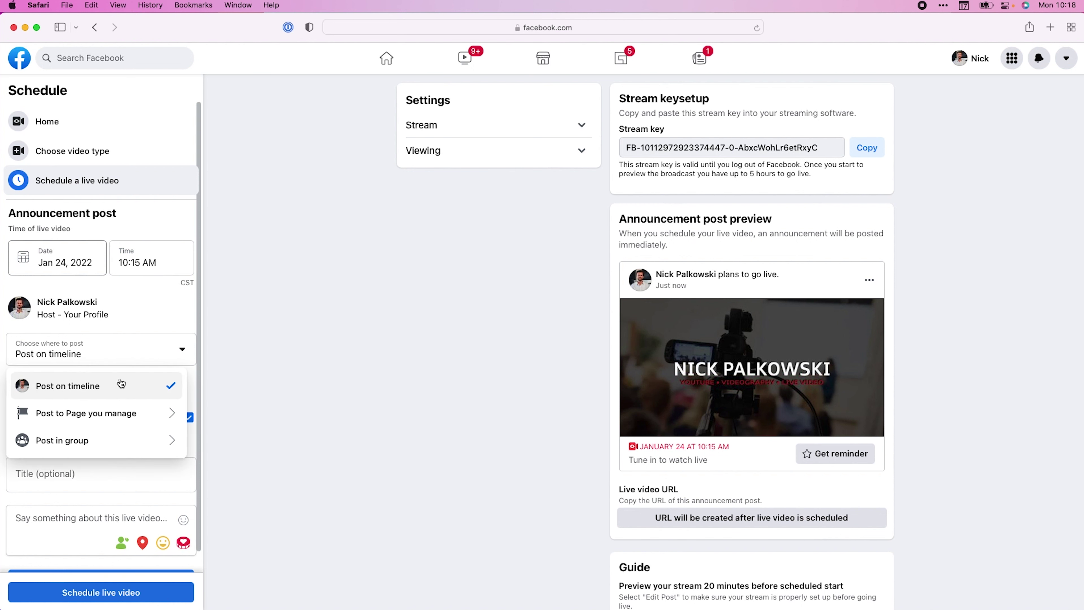
{"action": "left_click", "coordinate": [122, 381]}
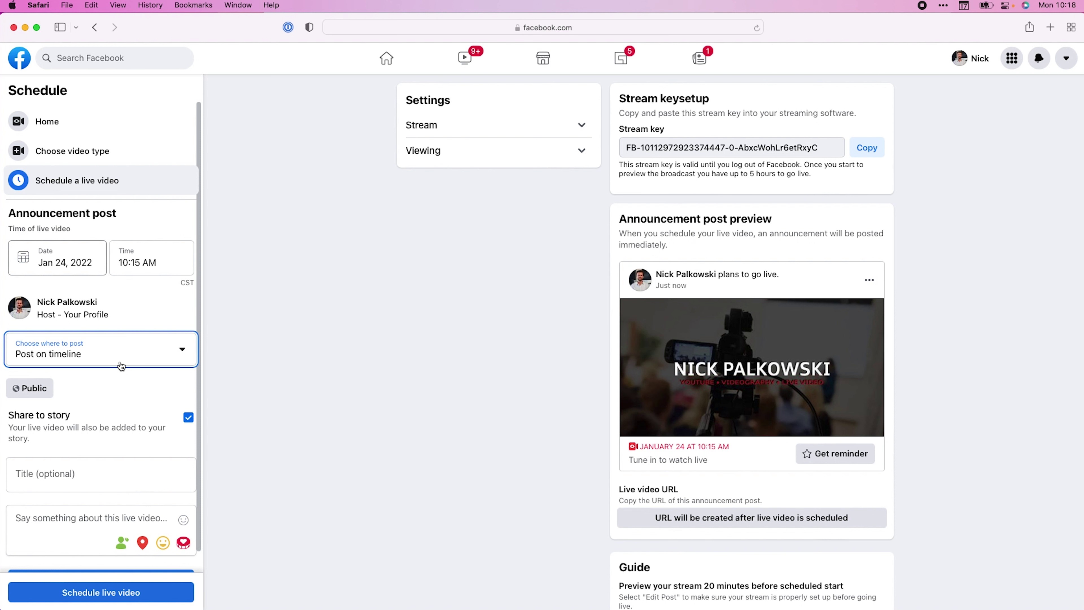
{"action": "left_click", "coordinate": [33, 393]}
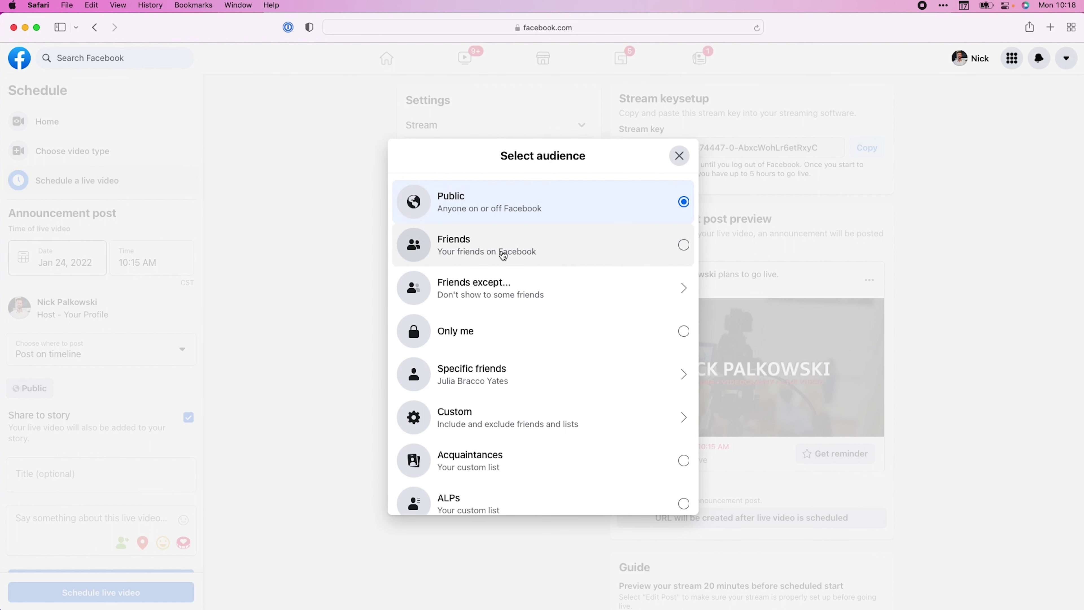
{"action": "left_click", "coordinate": [683, 332]}
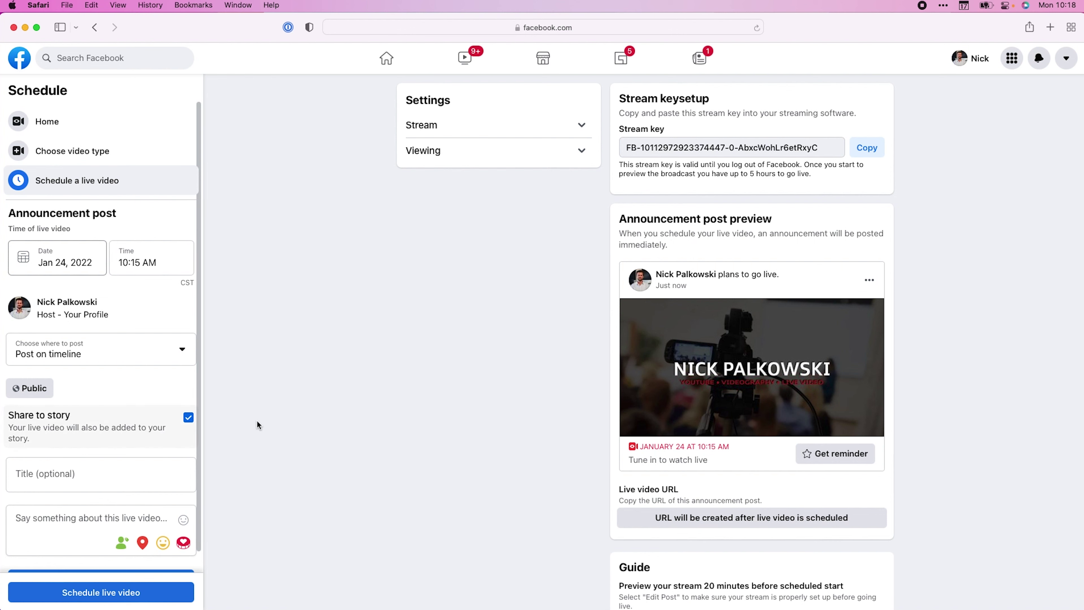
{"action": "left_click", "coordinate": [32, 389]}
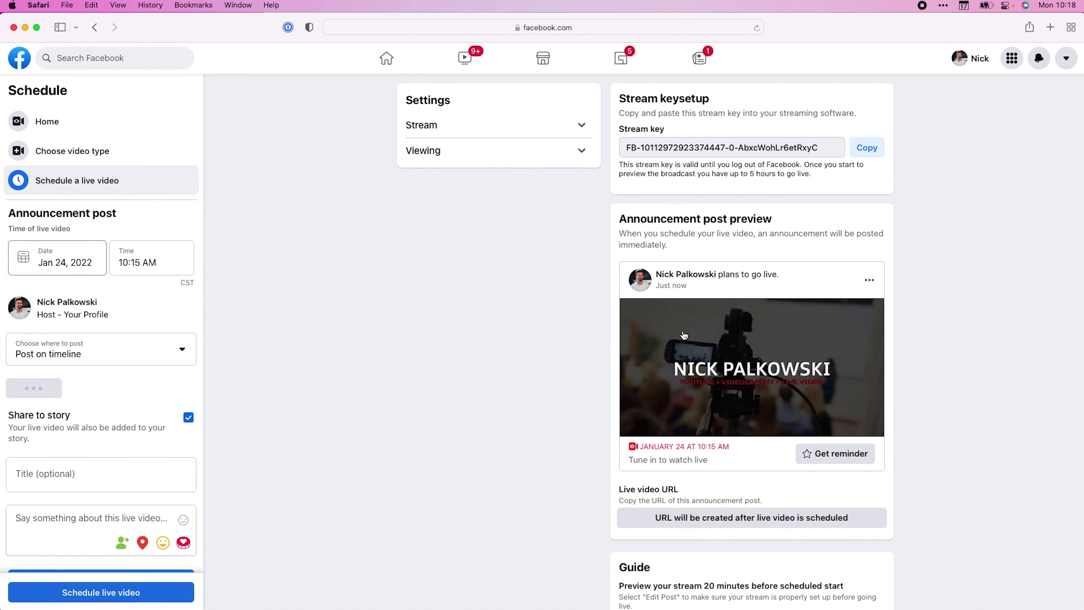
{"action": "left_click", "coordinate": [683, 332]}
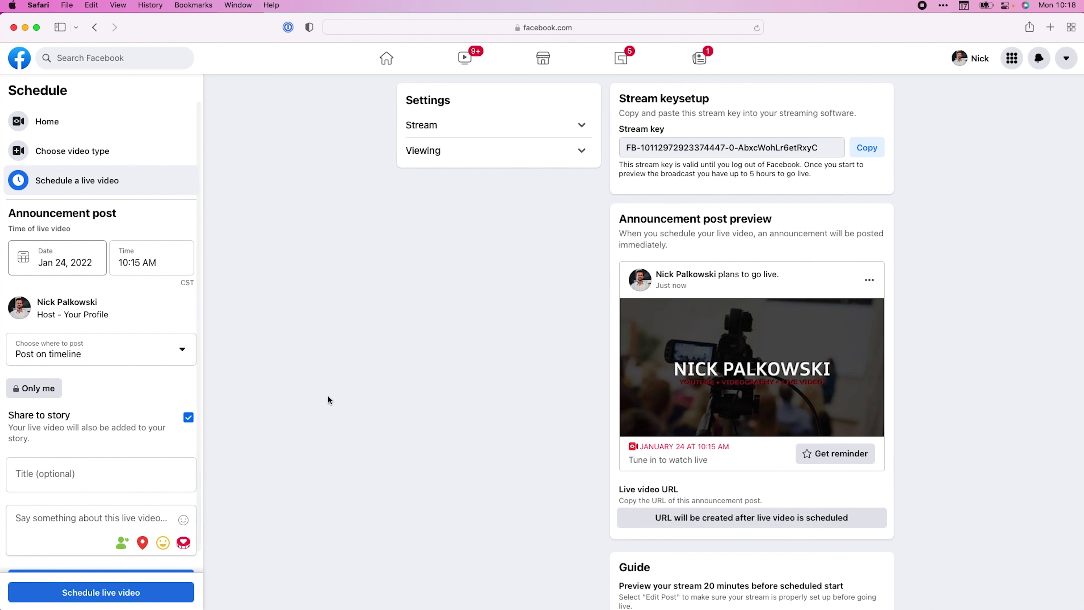
{"action": "scroll", "coordinate": [43, 410], "scroll_direction": "down", "scroll_amount": 1}
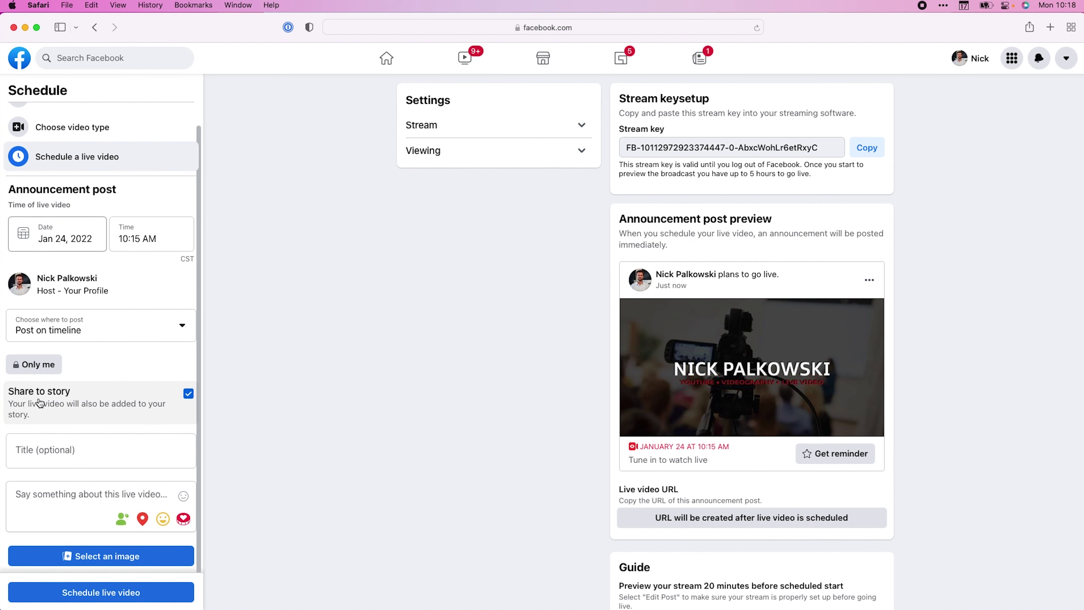
Leave the Share to story option turned on
{"action": "left_click", "coordinate": [187, 395]}
{"action": "left_click", "coordinate": [188, 396]}
{"action": "left_click", "coordinate": [186, 399]}
{"action": "left_click", "coordinate": [188, 395]}
Title the video 'Test live schedule' and describe it as 'Testing live scheduling'
{"action": "left_click", "coordinate": [101, 453]}
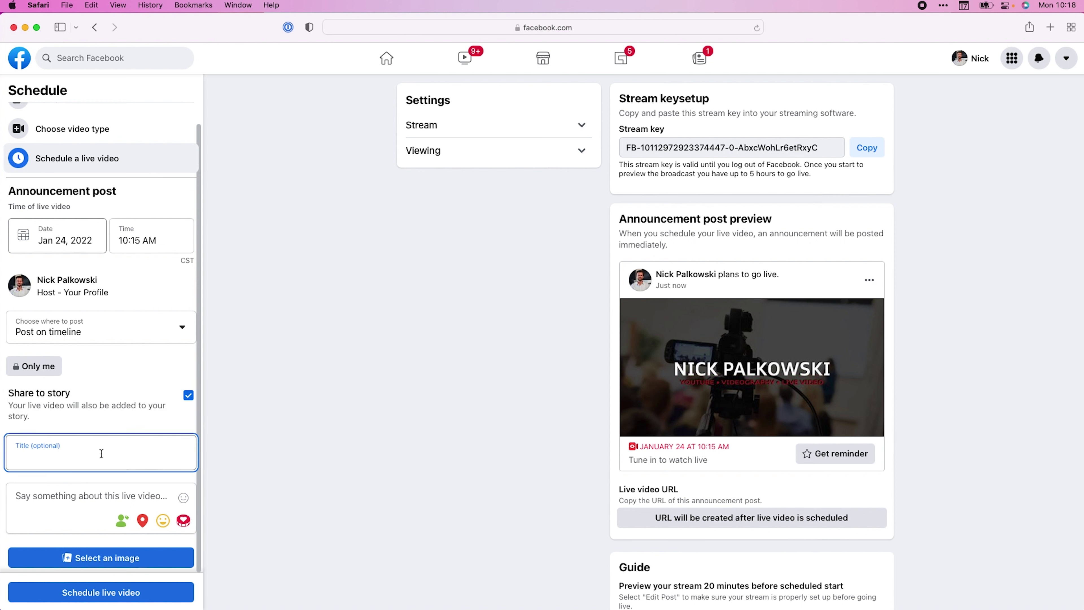
{"action": "type", "text": "Test live schedule"}
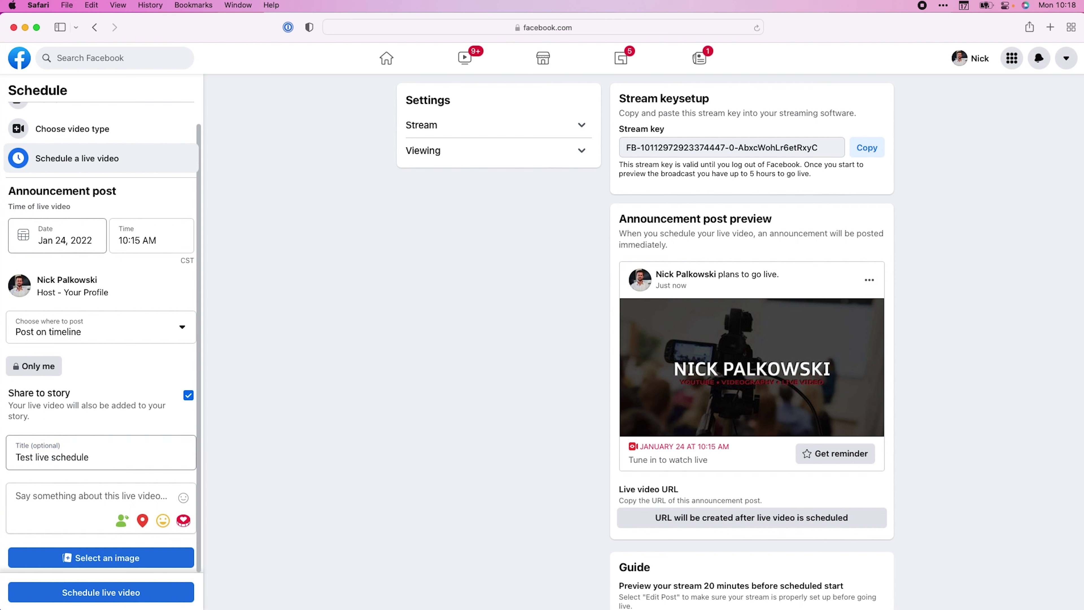
{"action": "left_click", "coordinate": [40, 505]}
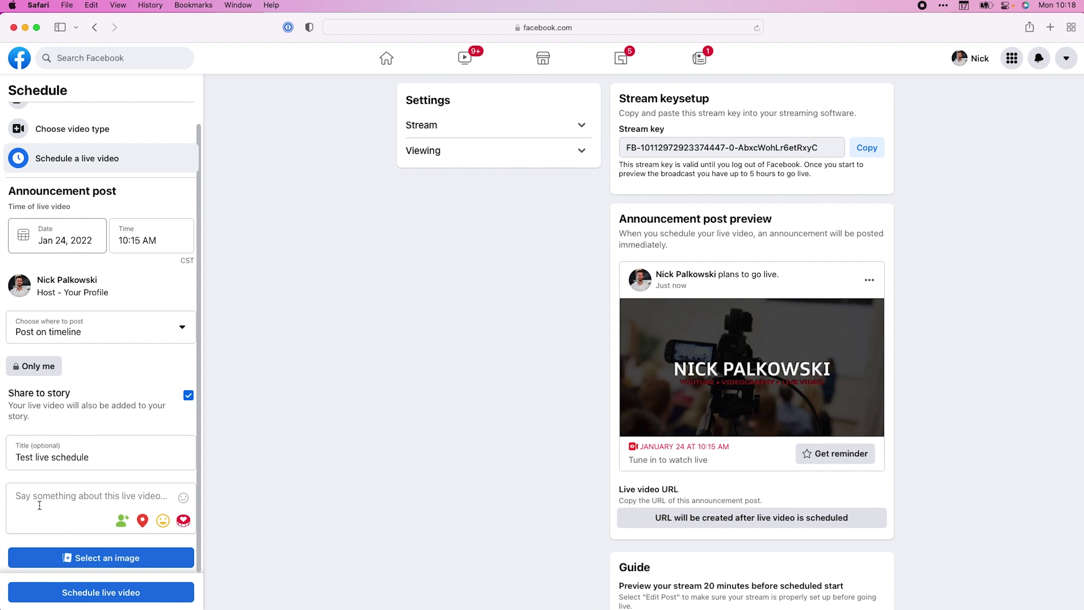
{"action": "type", "text": "Test"}
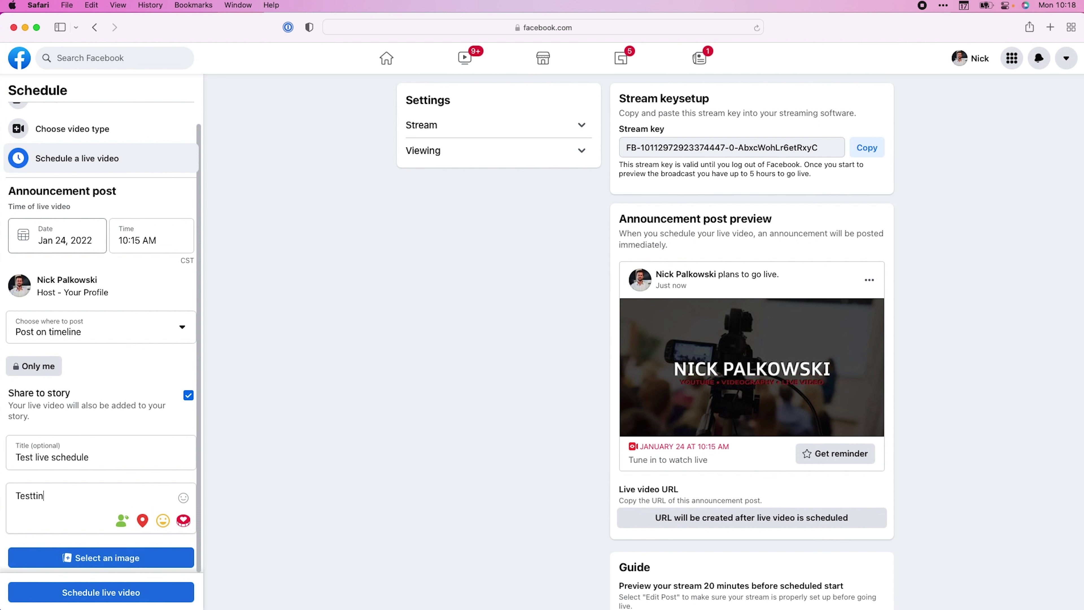
{"action": "type", "text": "ing lvie"}
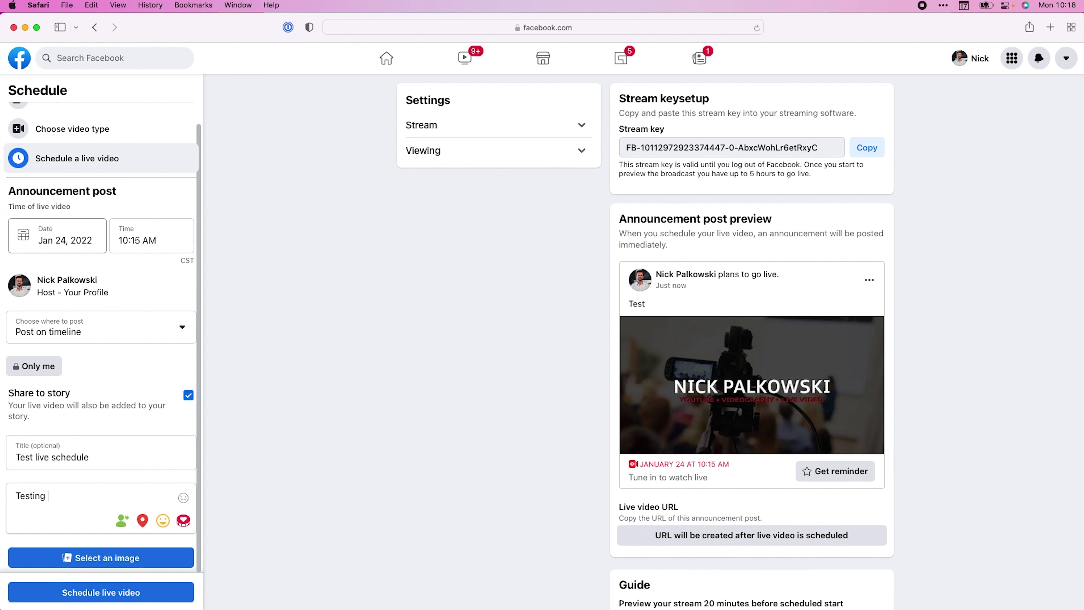
{"action": "key", "text": "BackSpace"}
{"action": "key", "text": "BackSpace"}
{"action": "key", "text": "BackSpace"}
{"action": "type", "text": "ive scheduling"}
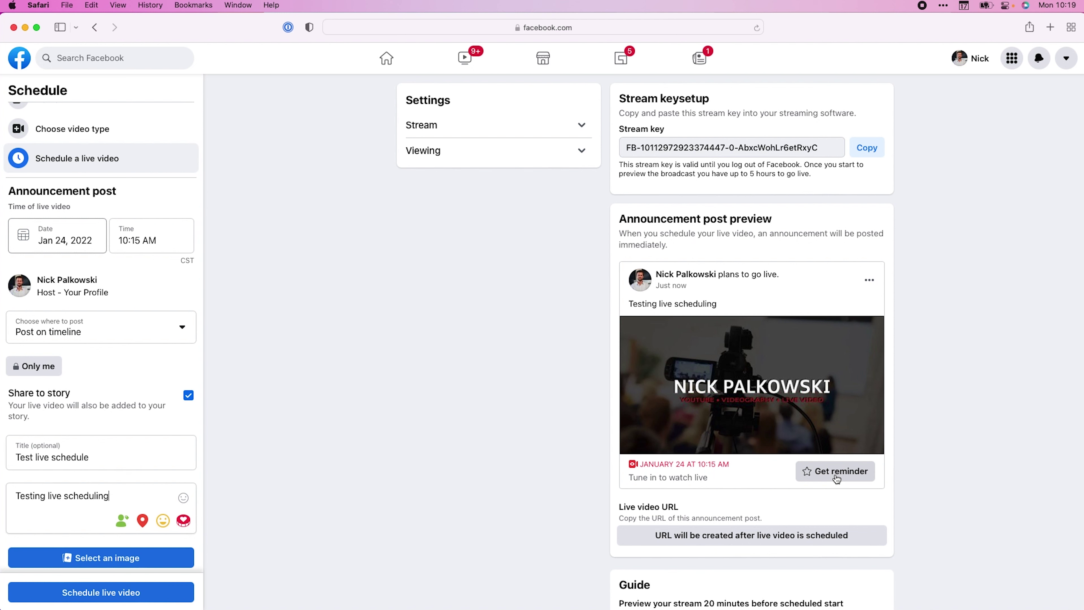
{"action": "scroll", "coordinate": [811, 474], "scroll_direction": "down", "scroll_amount": 3}
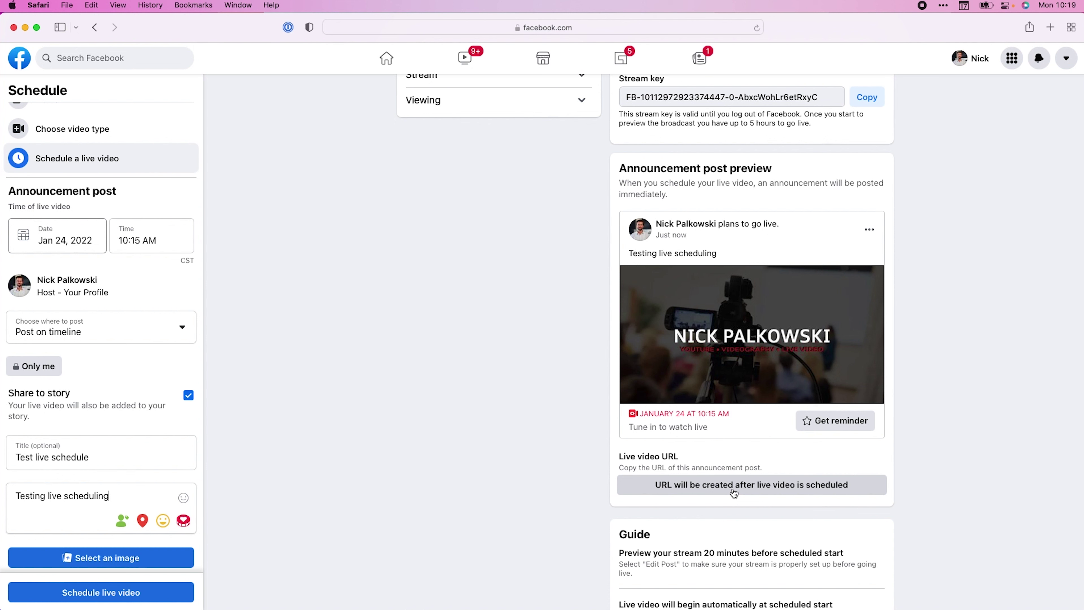
{"action": "scroll", "coordinate": [207, 444], "scroll_direction": "down", "scroll_amount": 1}
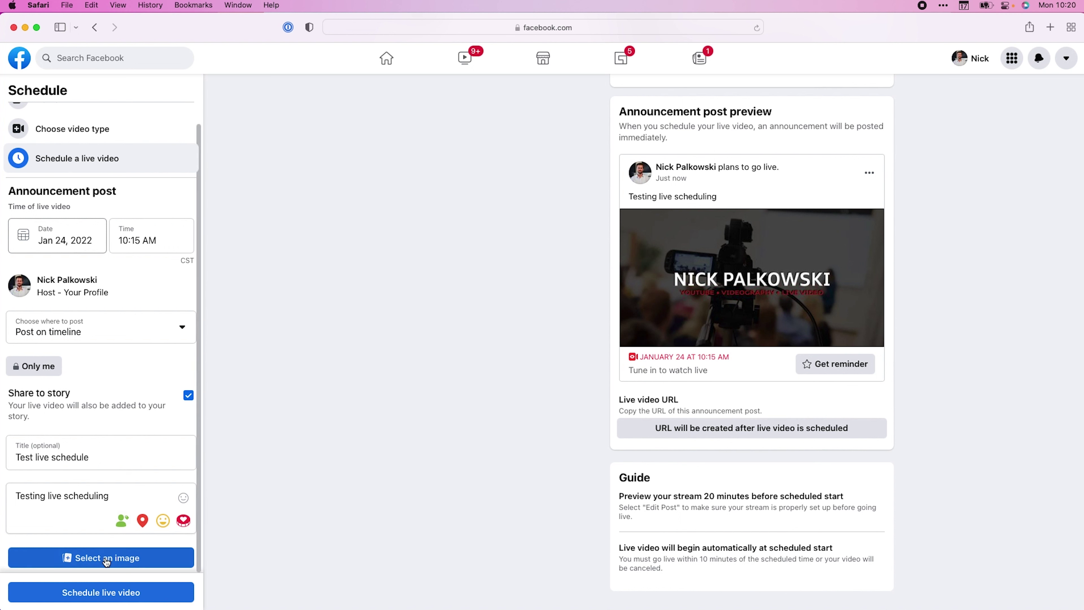
{"action": "left_click", "coordinate": [78, 562]}
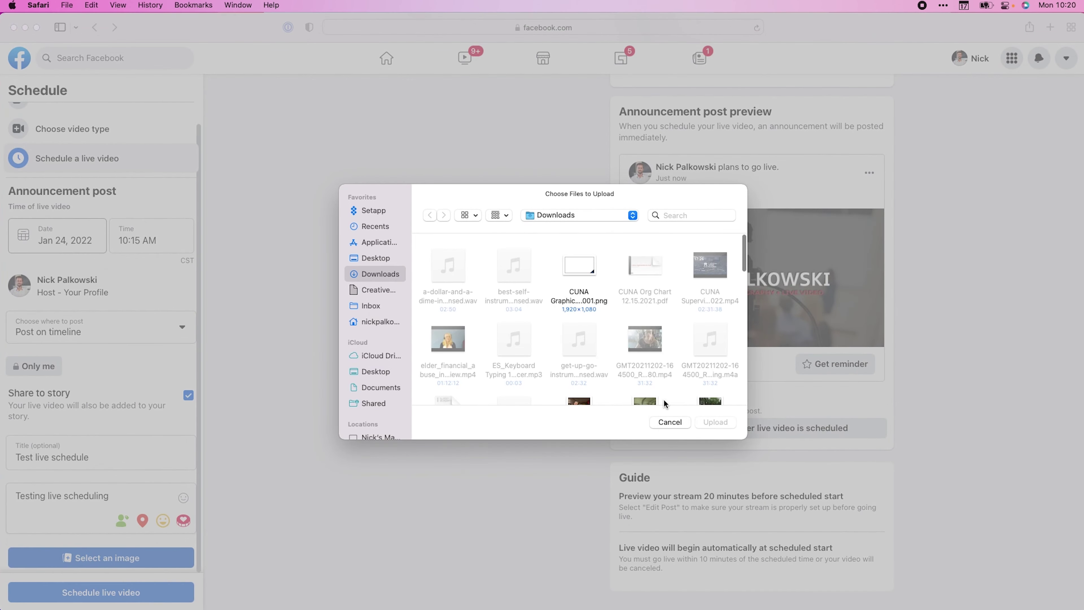
{"action": "left_click", "coordinate": [671, 419]}
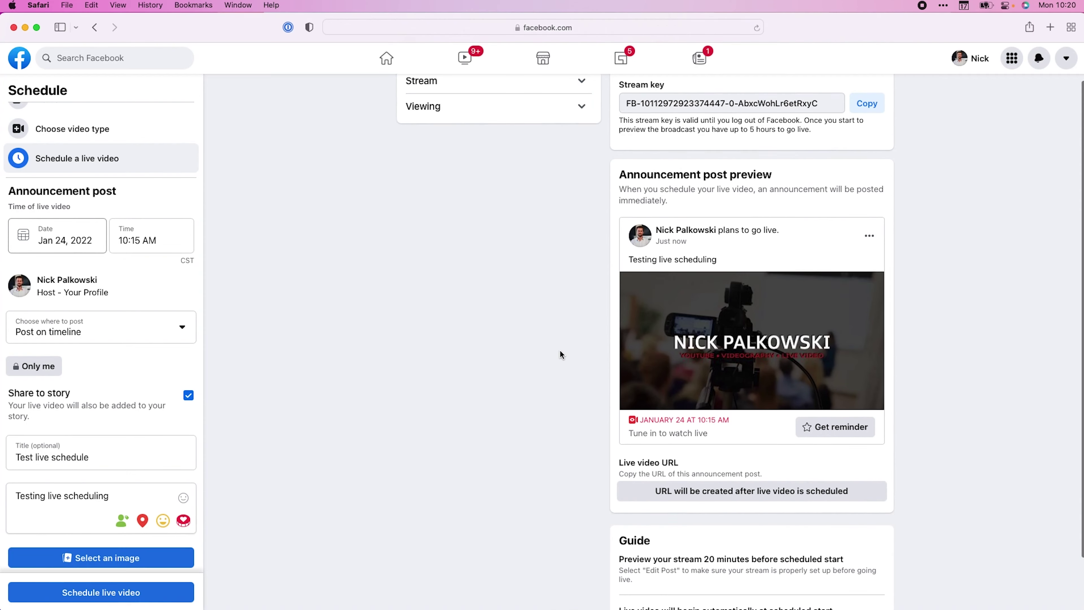
{"action": "scroll", "coordinate": [559, 349], "scroll_direction": "up", "scroll_amount": 2}
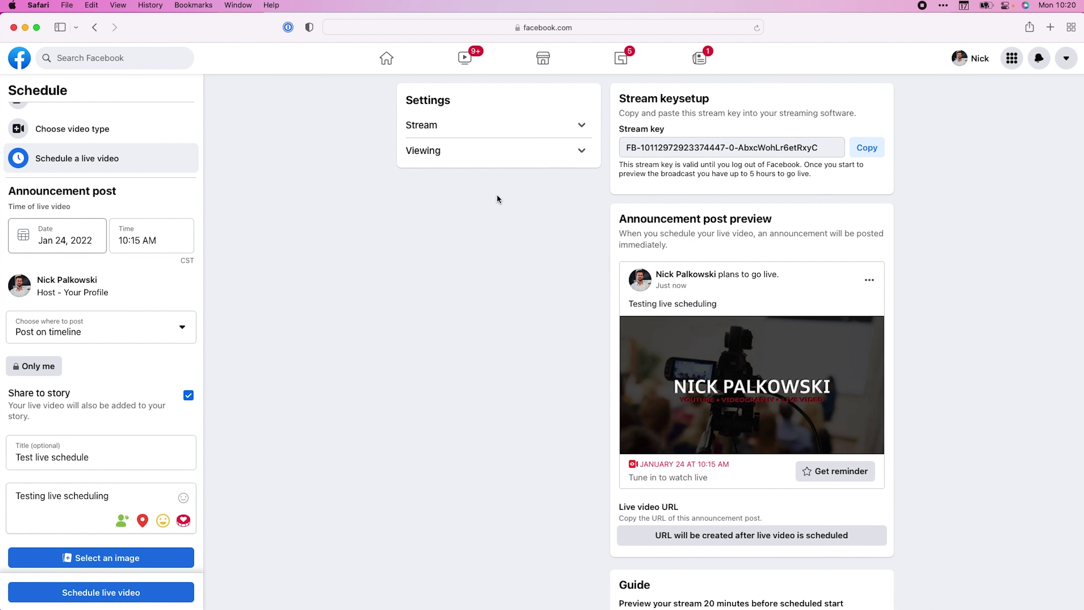
Expand Stream settings to review the end-live option and Auto stream latency
{"action": "left_click", "coordinate": [470, 129]}
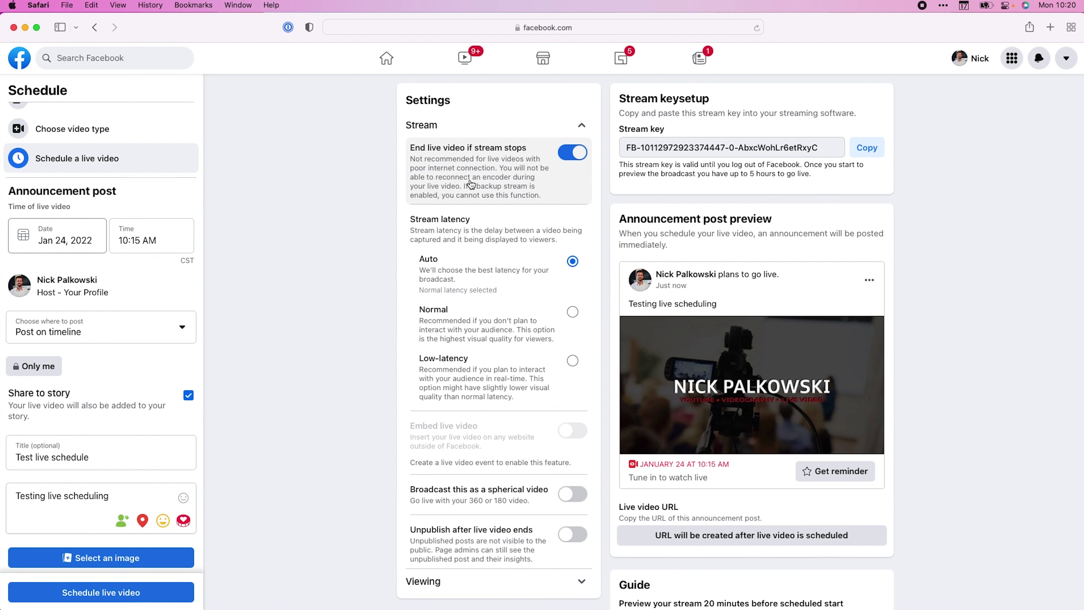
{"action": "scroll", "coordinate": [471, 185], "scroll_direction": "down", "scroll_amount": 2}
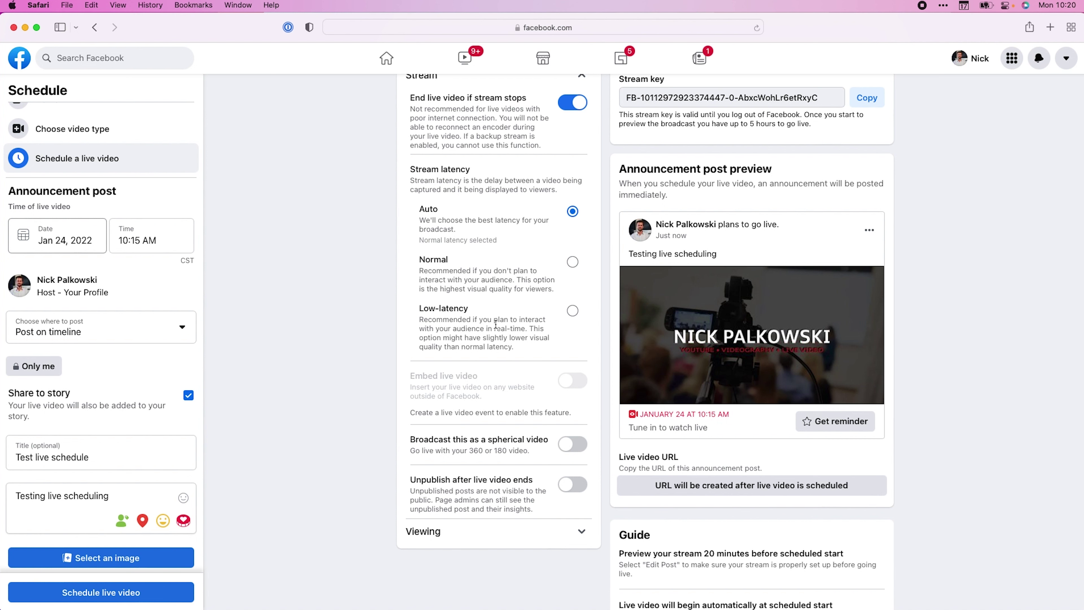
{"action": "scroll", "coordinate": [495, 324], "scroll_direction": "down", "scroll_amount": 3}
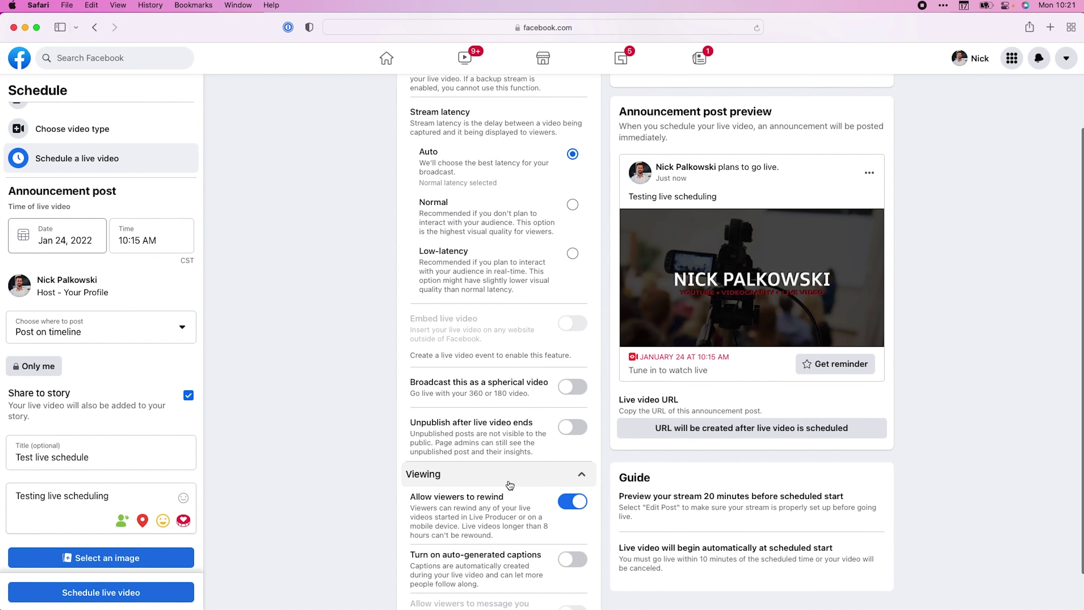
Switch on auto-generated captions in the Viewing settings
{"action": "scroll", "coordinate": [428, 480], "scroll_direction": "down", "scroll_amount": 2}
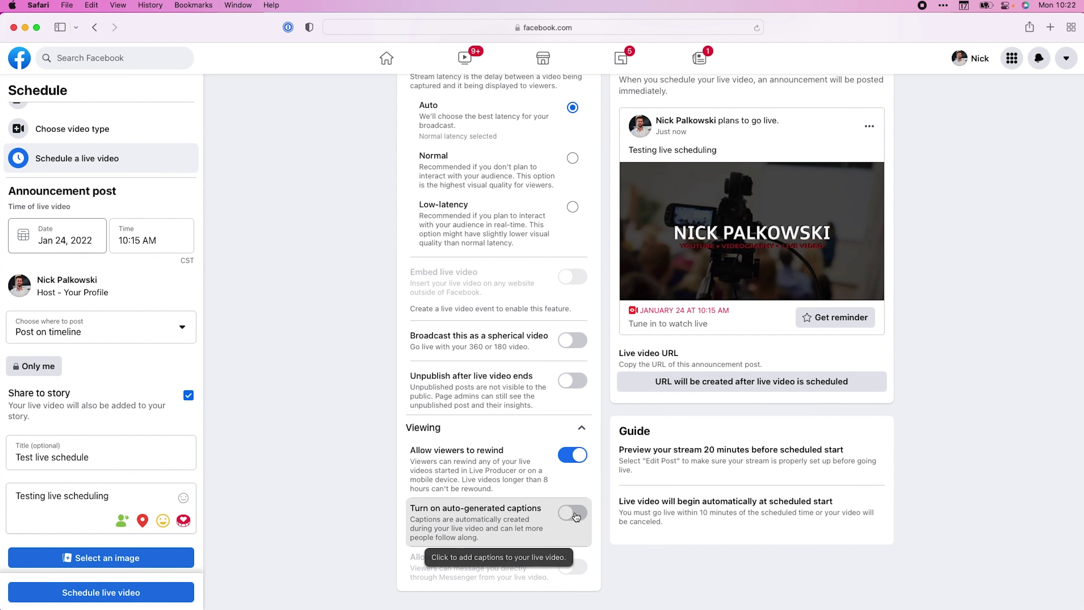
{"action": "left_click", "coordinate": [562, 521]}
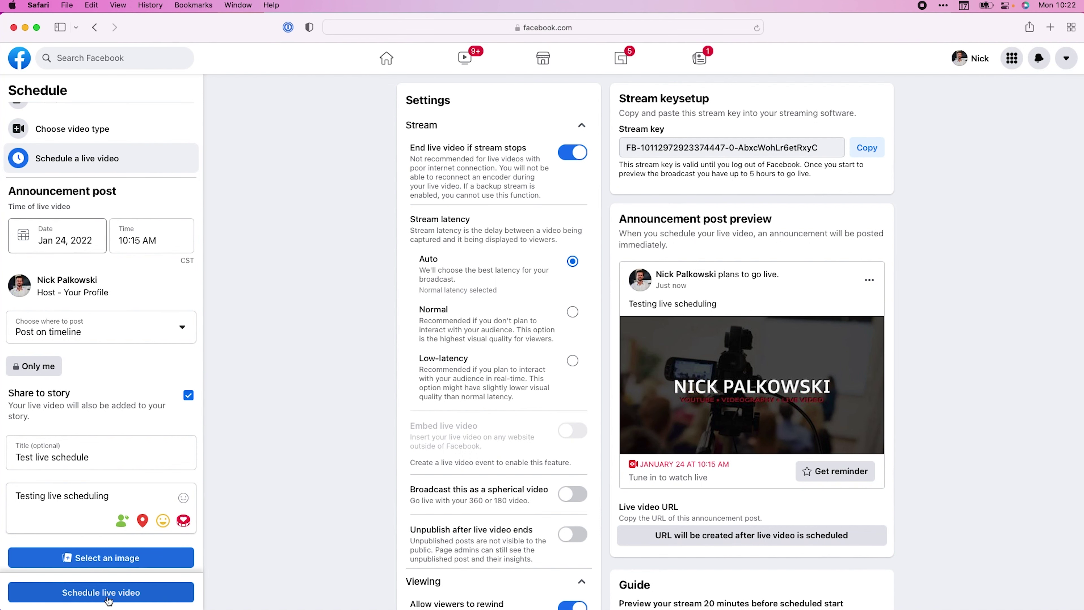
Schedule 'Test live schedule' and close the Schedule Live confirmation dialog
{"action": "left_click", "coordinate": [109, 598]}
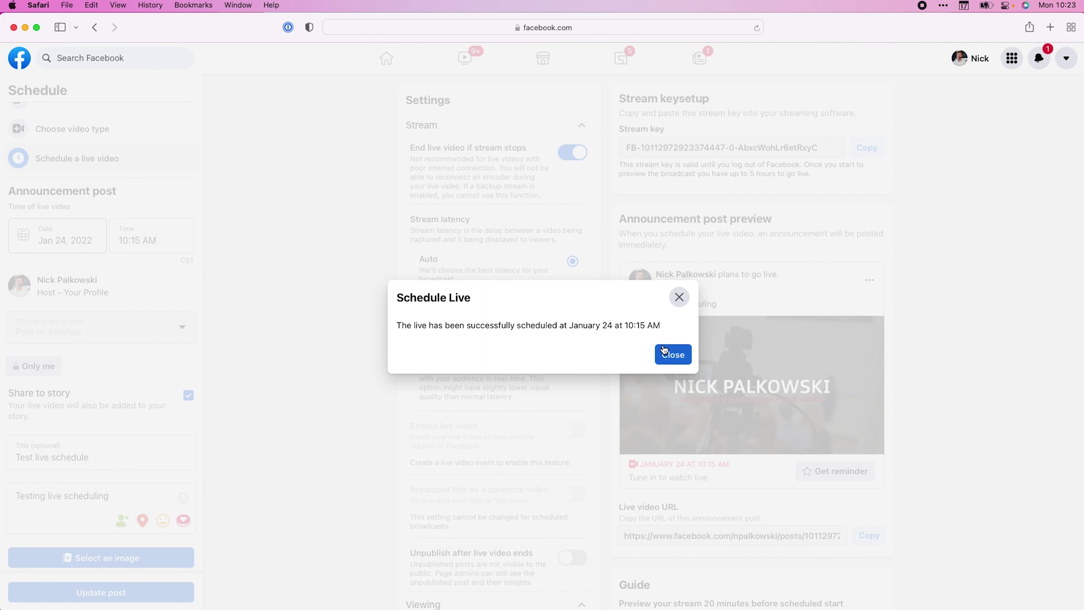
{"action": "left_click", "coordinate": [672, 355]}
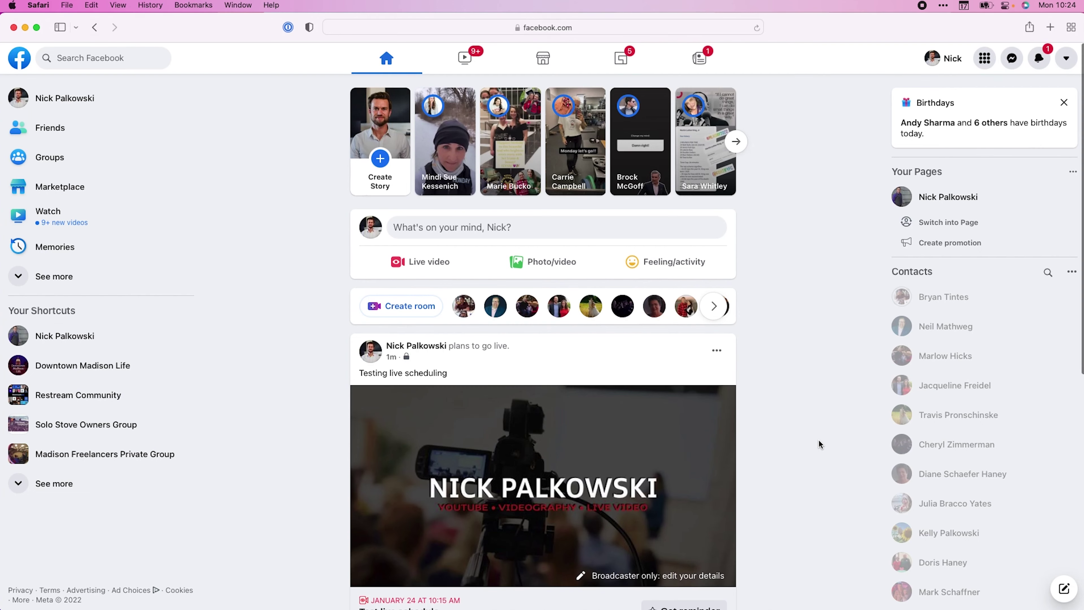
{"action": "scroll", "coordinate": [818, 438], "scroll_direction": "down", "scroll_amount": 5}
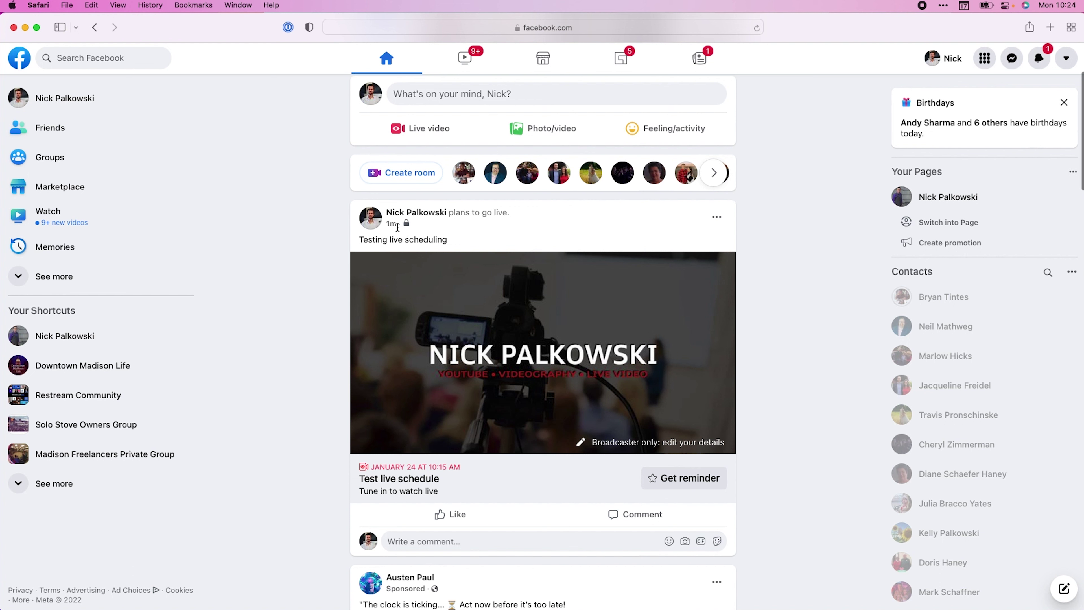
Open Broadcaster only: edit your details from the scheduled feed post
{"action": "mouse_move", "coordinate": [407, 226]}
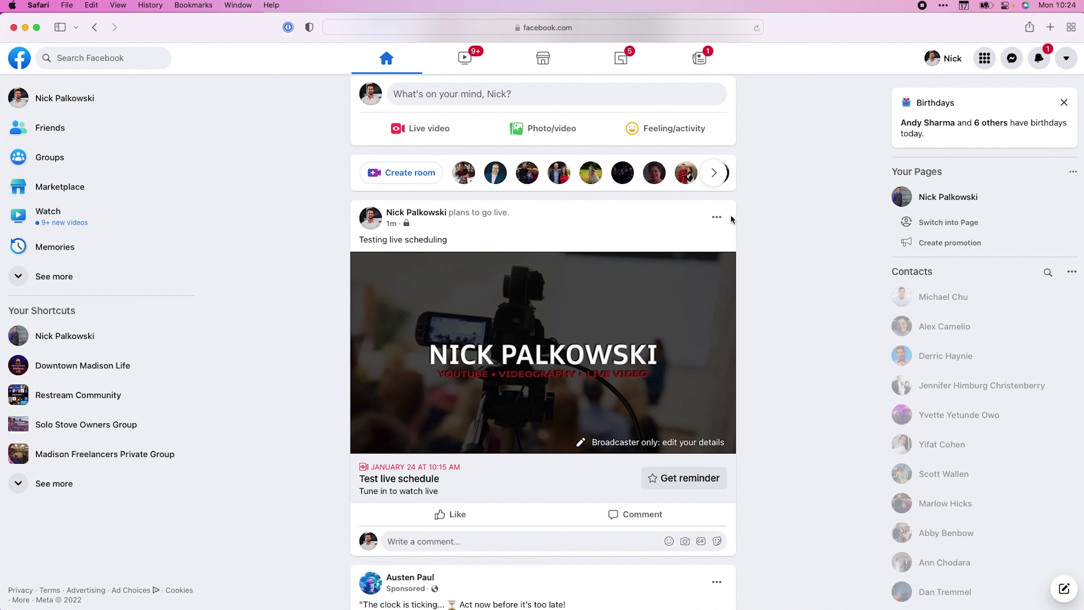
{"action": "left_click", "coordinate": [717, 217]}
{"action": "left_click", "coordinate": [731, 226]}
{"action": "left_click", "coordinate": [717, 218]}
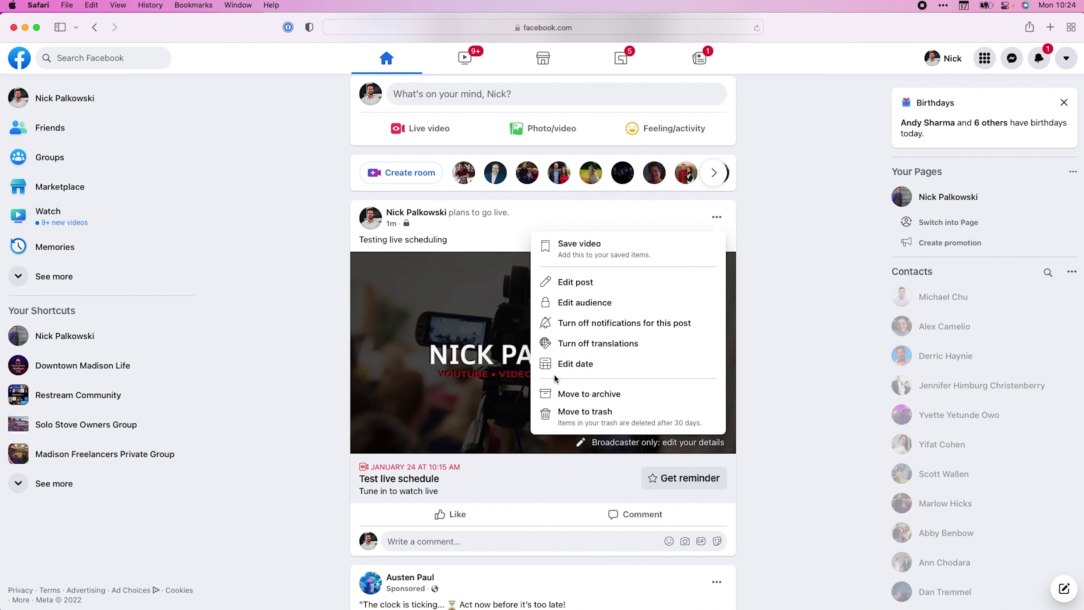
{"action": "left_click", "coordinate": [478, 376]}
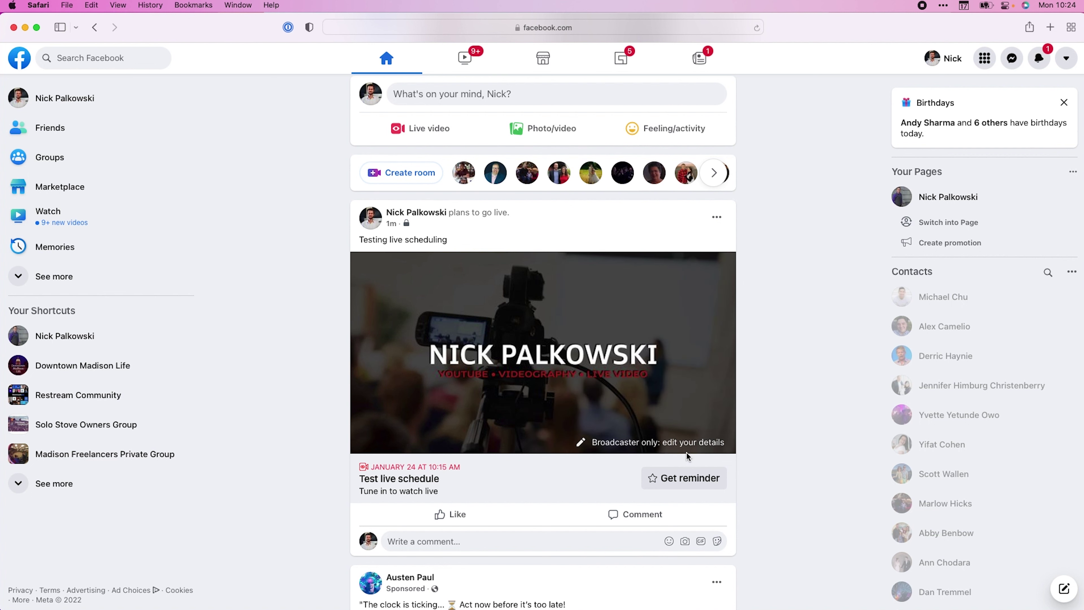
{"action": "left_click", "coordinate": [656, 443]}
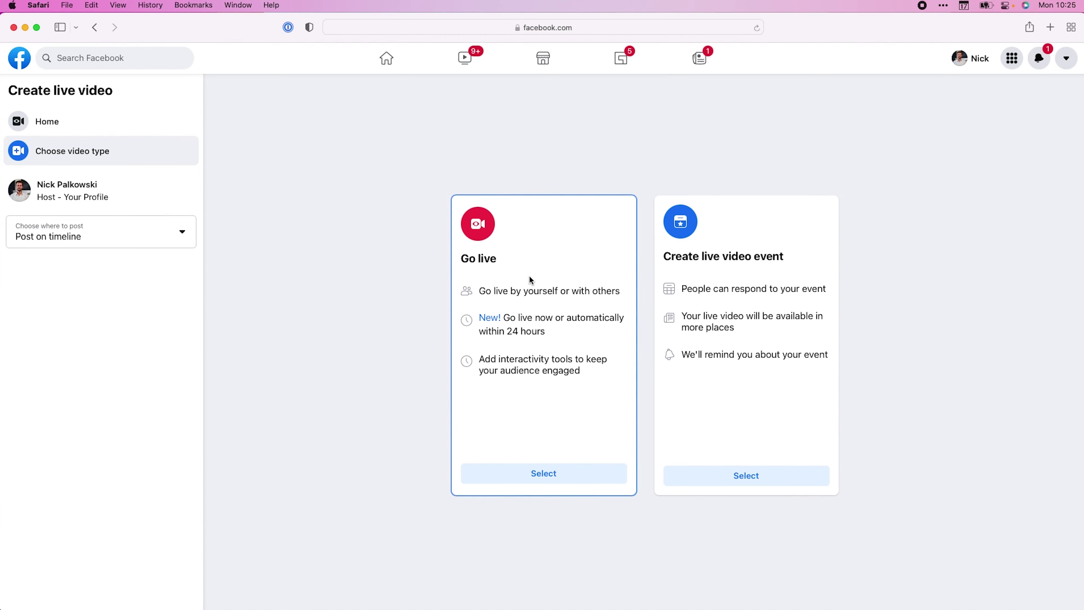
From Live Producer home, open Set up live video for the Test live schedule broadcast
{"action": "left_click", "coordinate": [43, 124]}
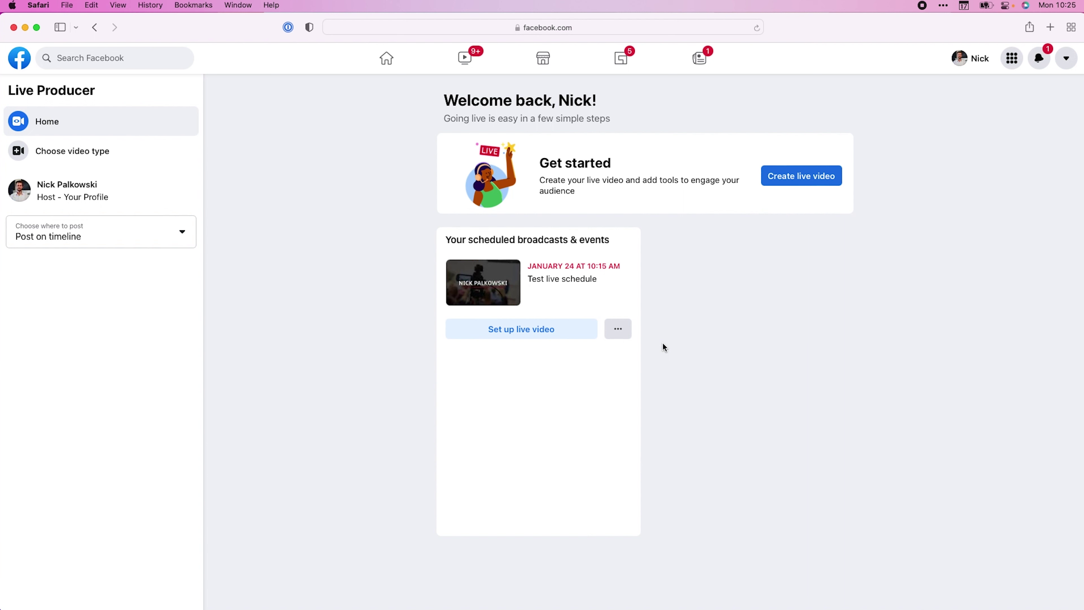
{"action": "left_click", "coordinate": [627, 333]}
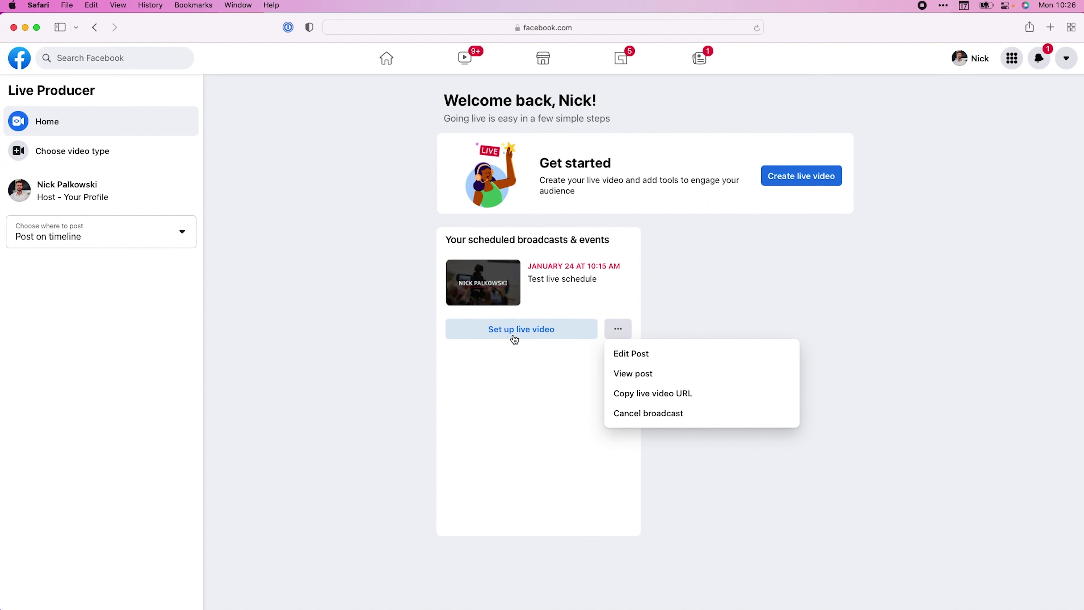
{"action": "left_click", "coordinate": [507, 359]}
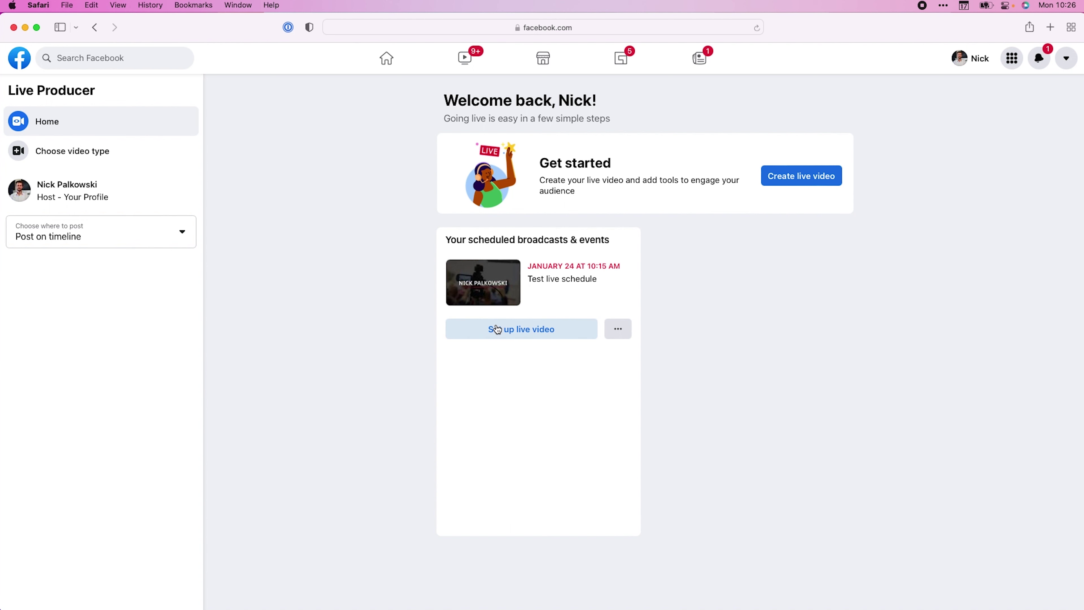
{"action": "left_click", "coordinate": [520, 331]}
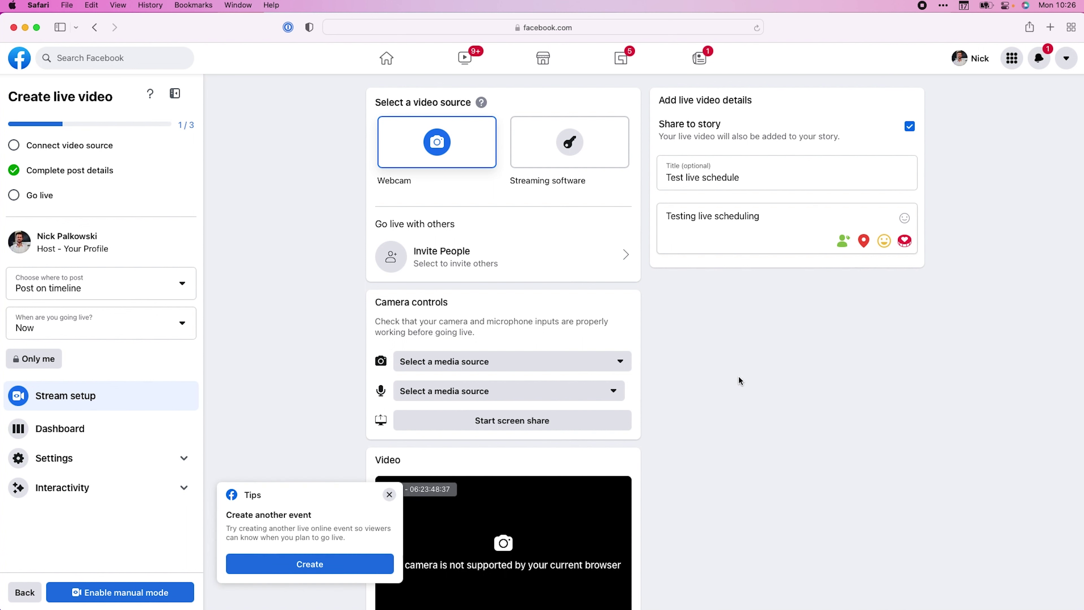
Dismiss the Tips popup and pick Streaming software as the video source
{"action": "left_click", "coordinate": [389, 495]}
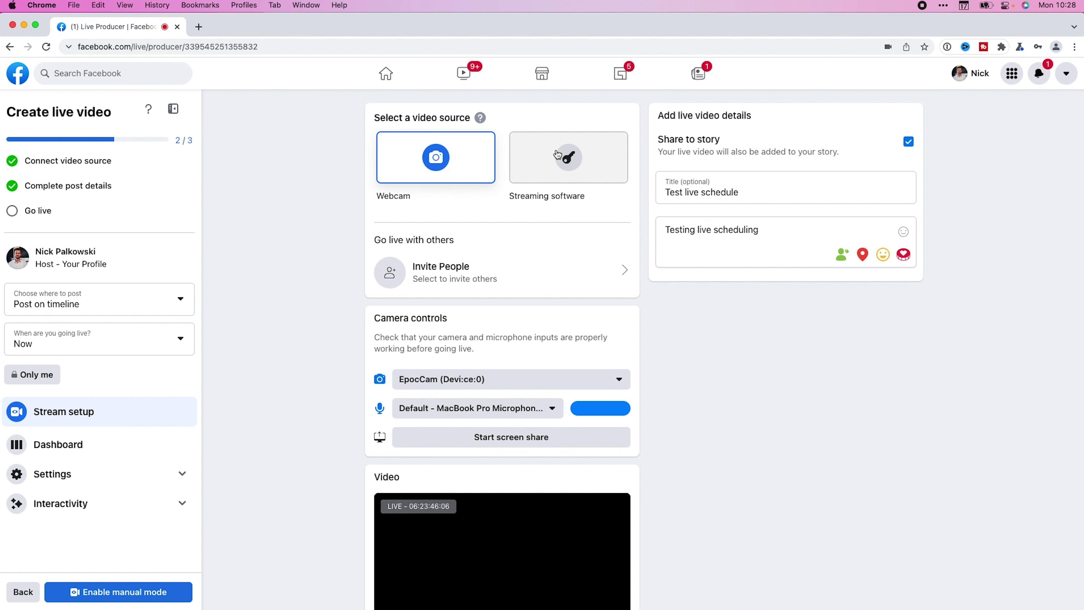
{"action": "left_click", "coordinate": [528, 167]}
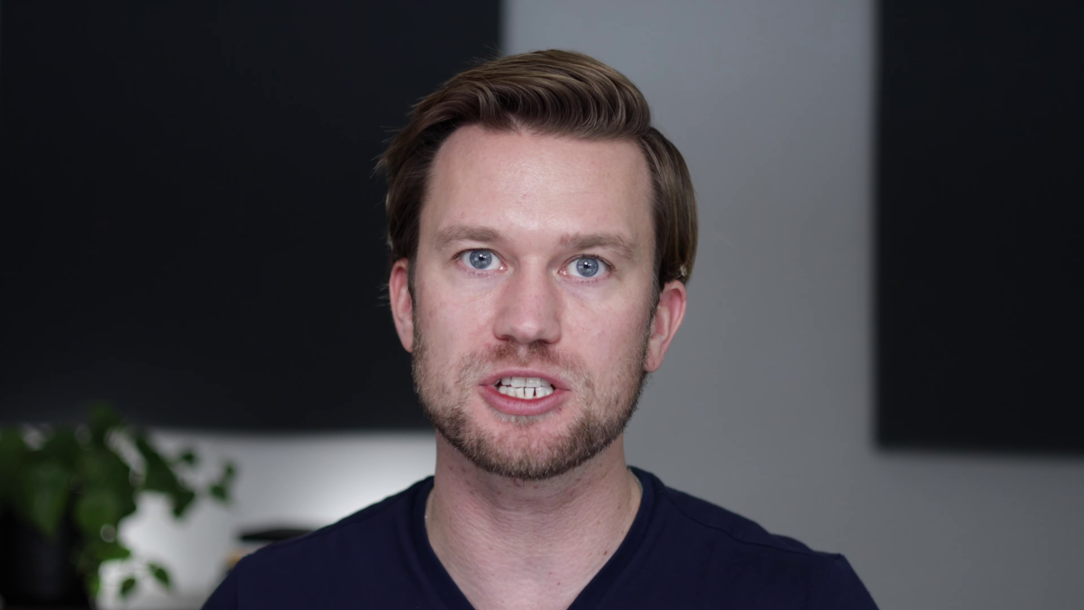